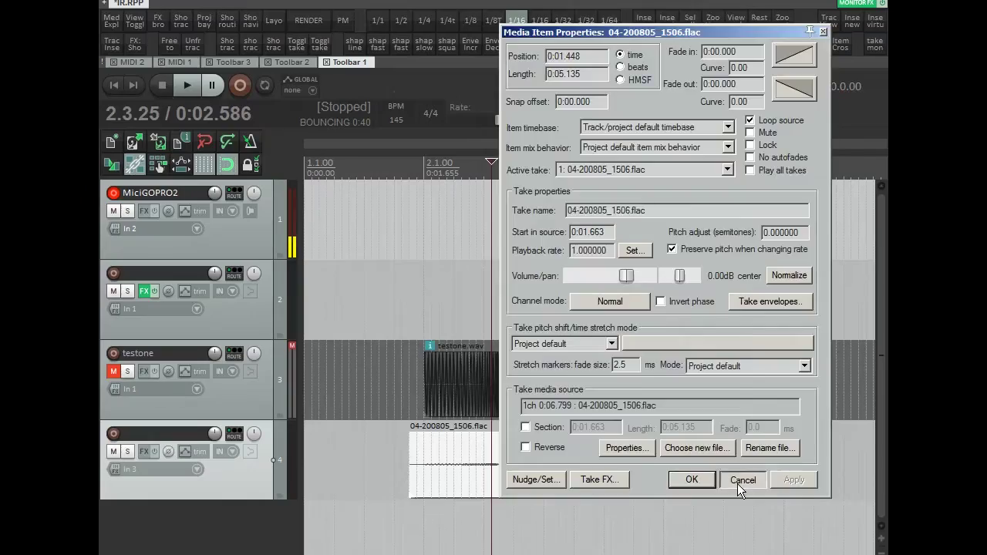
# Raise the item volume of the recorded take 04-200805_1506.flac to +19.6 dB in its item properties.
pyautogui.click(743, 478)
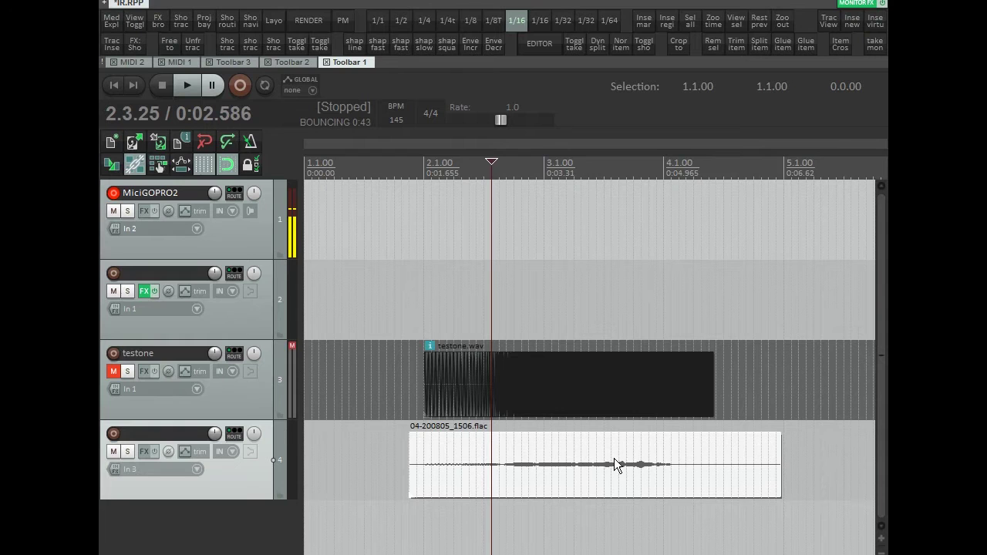
pyautogui.doubleClick(551, 462)
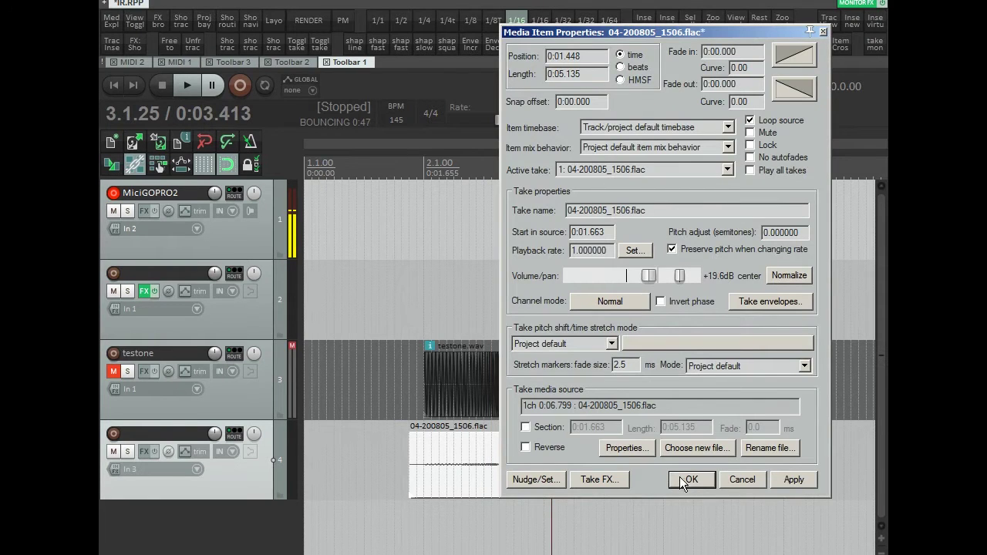
pyautogui.click(687, 479)
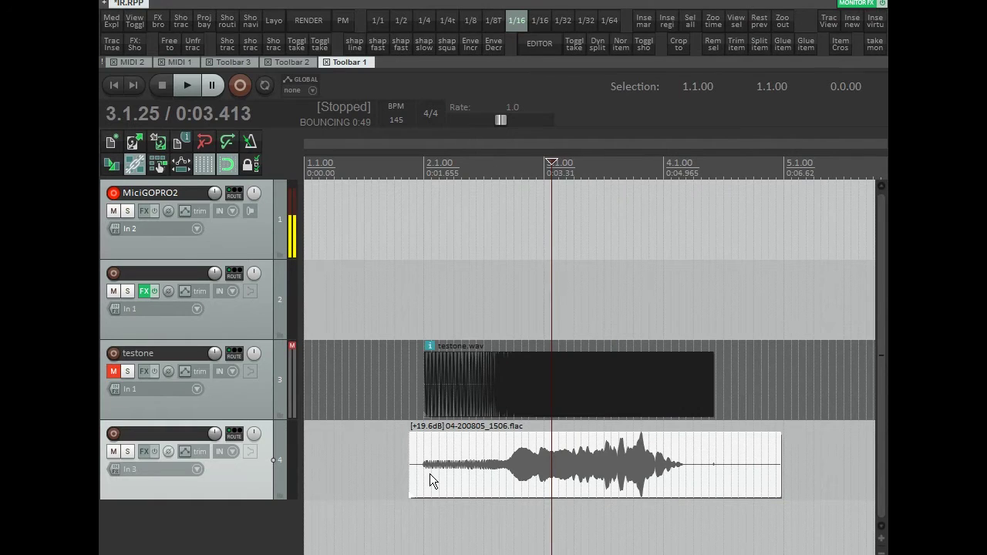
# Add a marker at the start of testone.wav at 2.1.00 and unmute the testone track.
pyautogui.click(424, 406)
pyautogui.scroll(3, 470, 397)
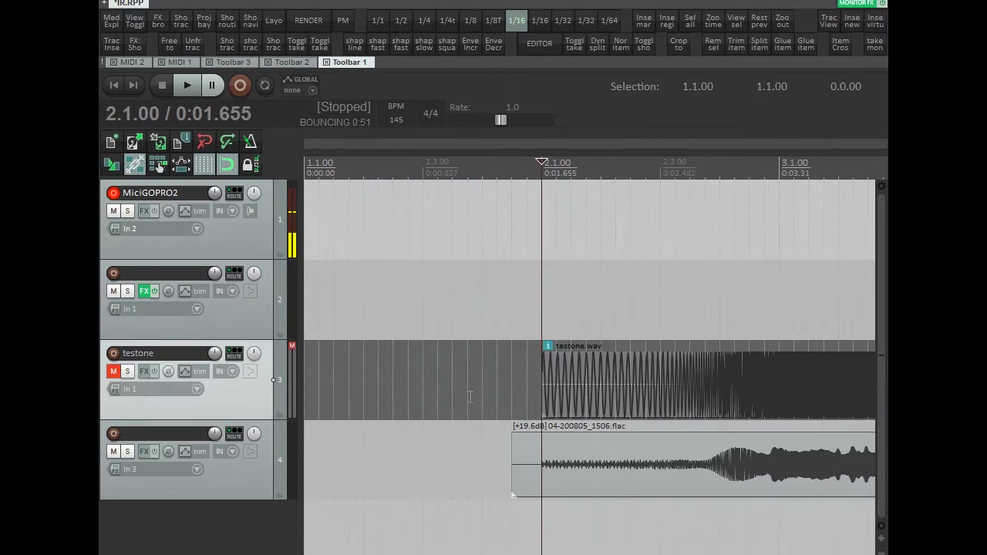
pyautogui.scroll(6, 540, 397)
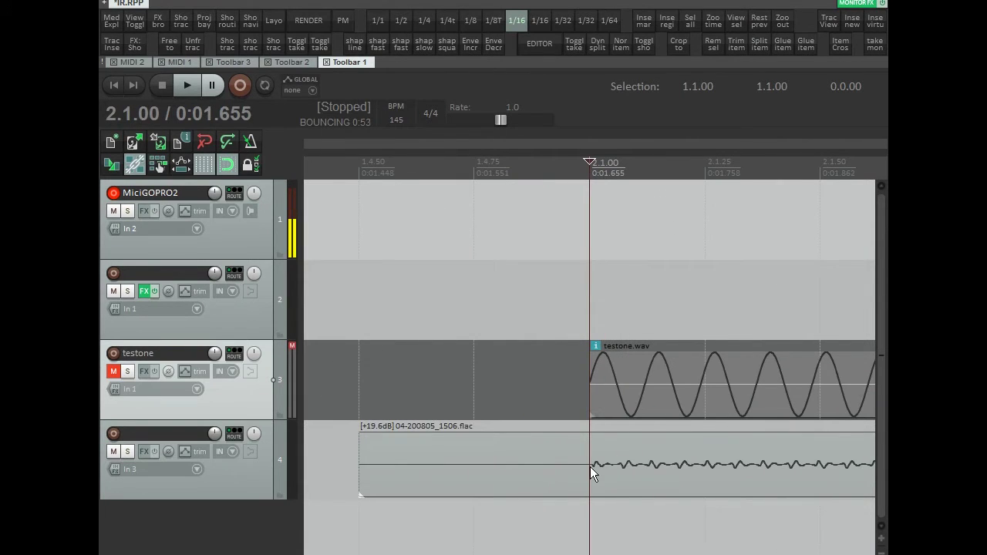
pyautogui.press('m')
pyautogui.click(113, 370)
pyautogui.click(687, 386)
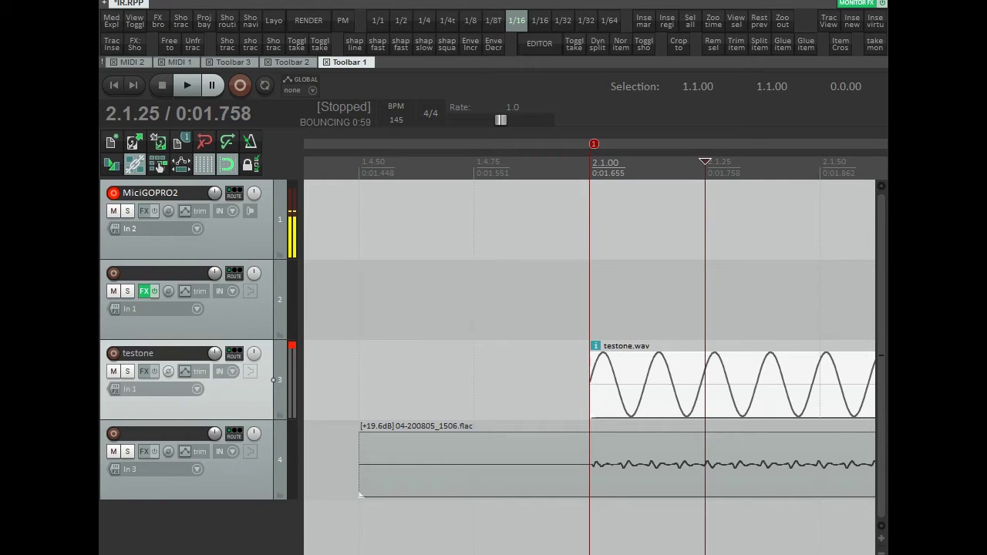
# Add a second marker at the exact end of testone.wav at 4.2.67.
pyautogui.scroll(-5, 368, 541)
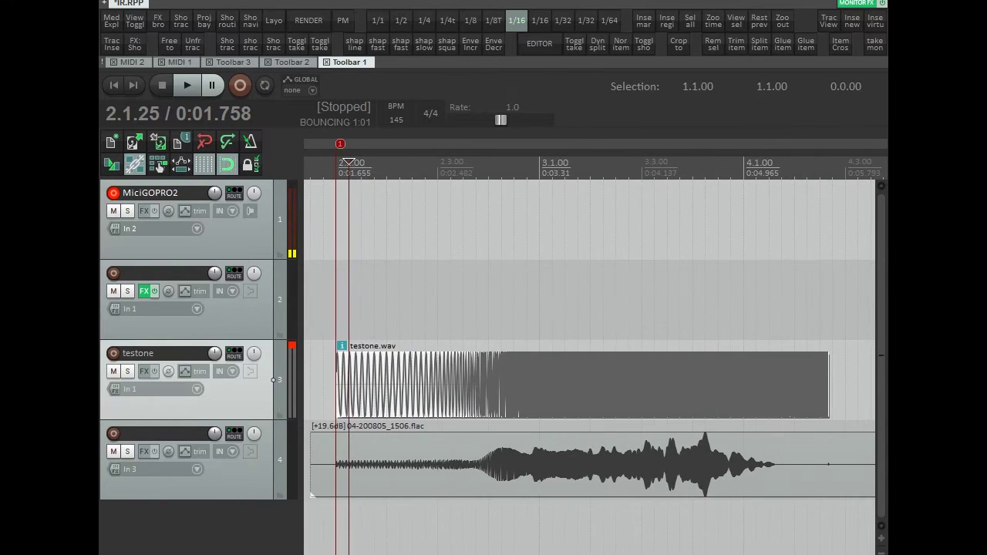
pyautogui.hscroll(3, 368, 541)
pyautogui.scroll(2, 368, 540)
pyautogui.moveTo(603, 391); pyautogui.dragTo(590, 397)
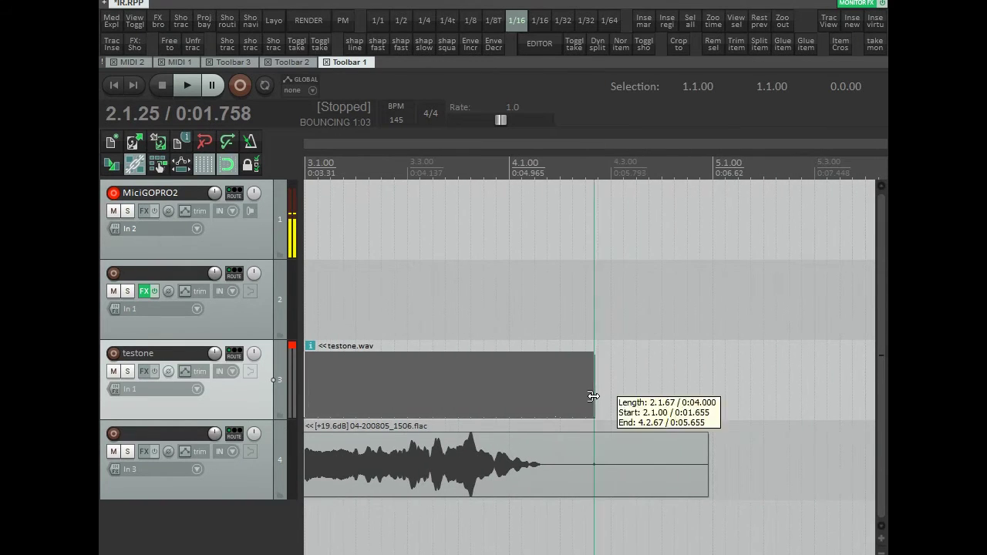
pyautogui.scroll(6, 590, 397)
pyautogui.press('m')
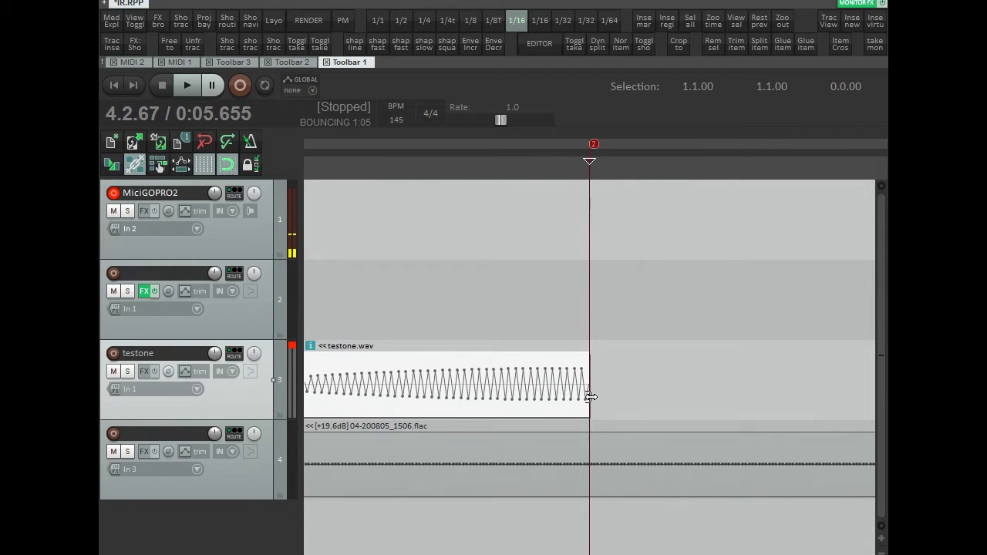
# Split the recorded take at the second marker and make a time selection between the two markers.
pyautogui.click(587, 466)
pyautogui.press('s')
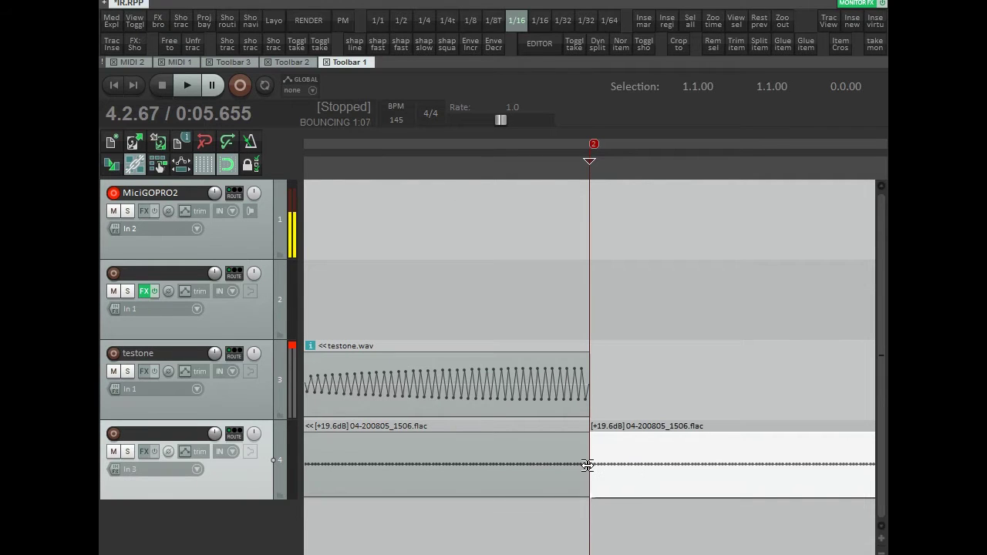
pyautogui.scroll(-5, 587, 466)
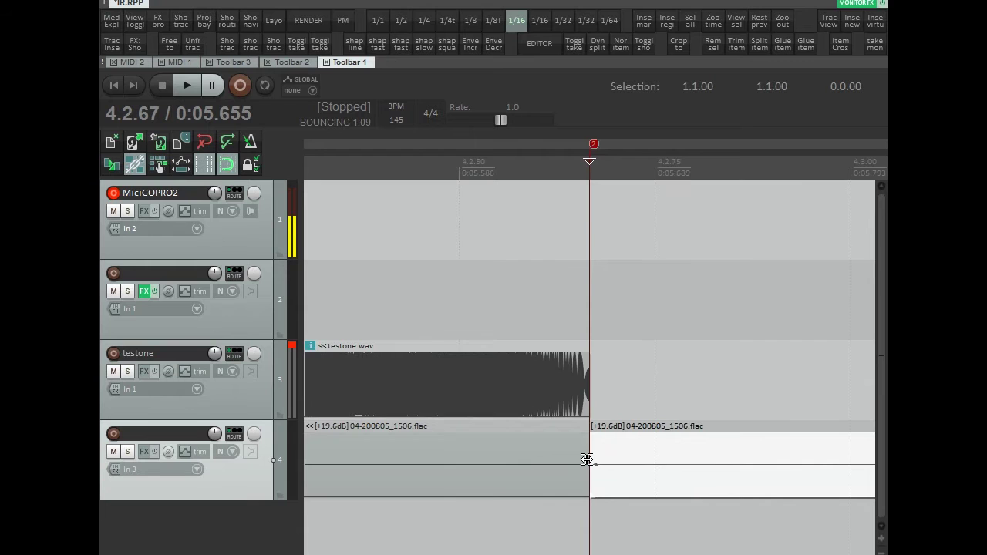
pyautogui.doubleClick(416, 160)
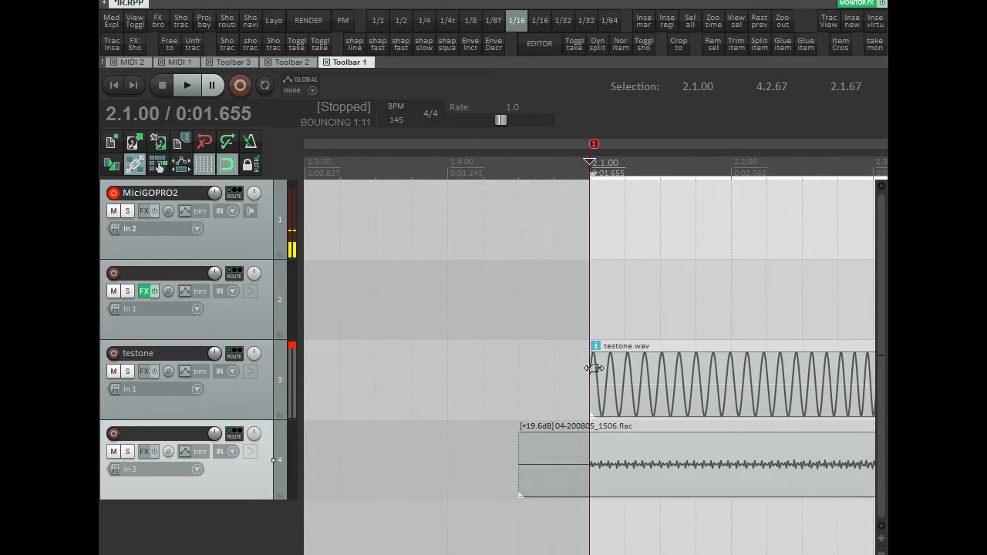
# Solo the recorded take's track along with MiciGOPRO2 and check the take's alignment with the test tone.
pyautogui.scroll(-8, 334, 420)
pyautogui.click(128, 451)
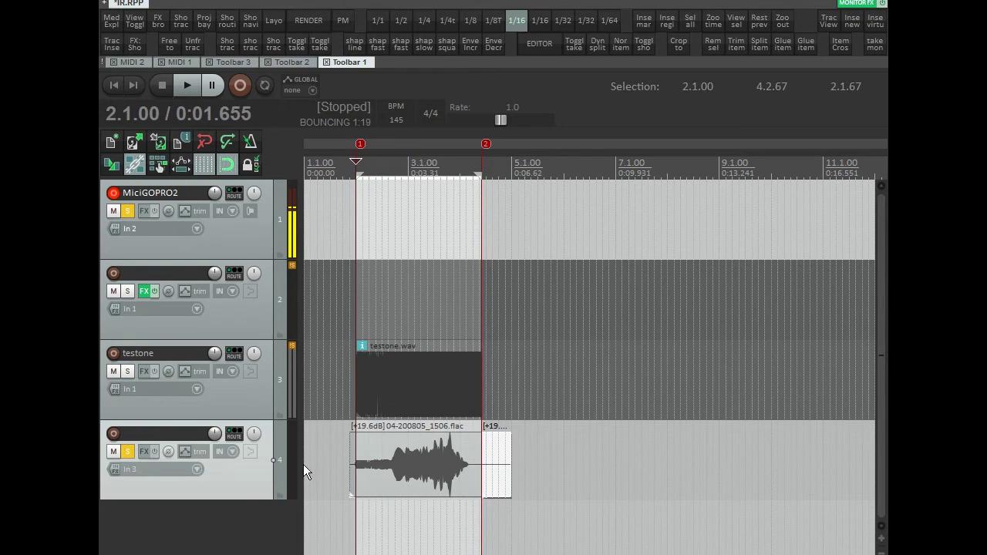
pyautogui.scroll(5, 410, 469)
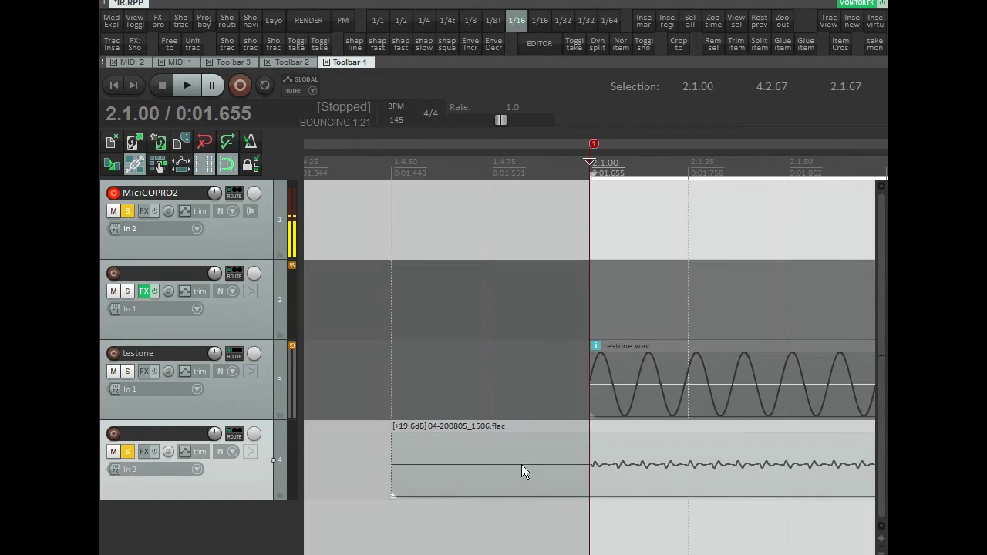
pyautogui.scroll(-3, 628, 447)
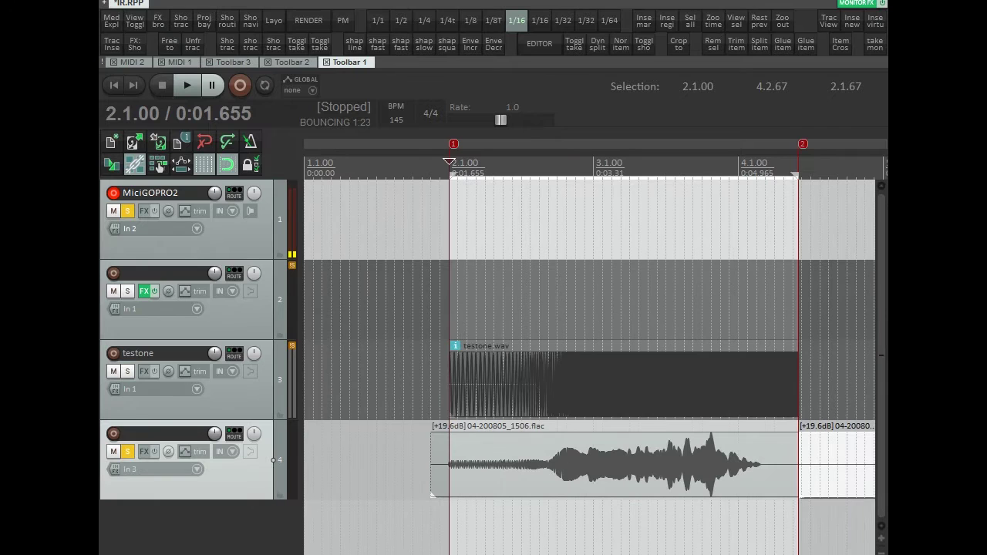
# Open the render settings and set the output to 44100 Hz, mono, WAV with 32 bit PCM depth.
pyautogui.hotkey('alt', 'f')
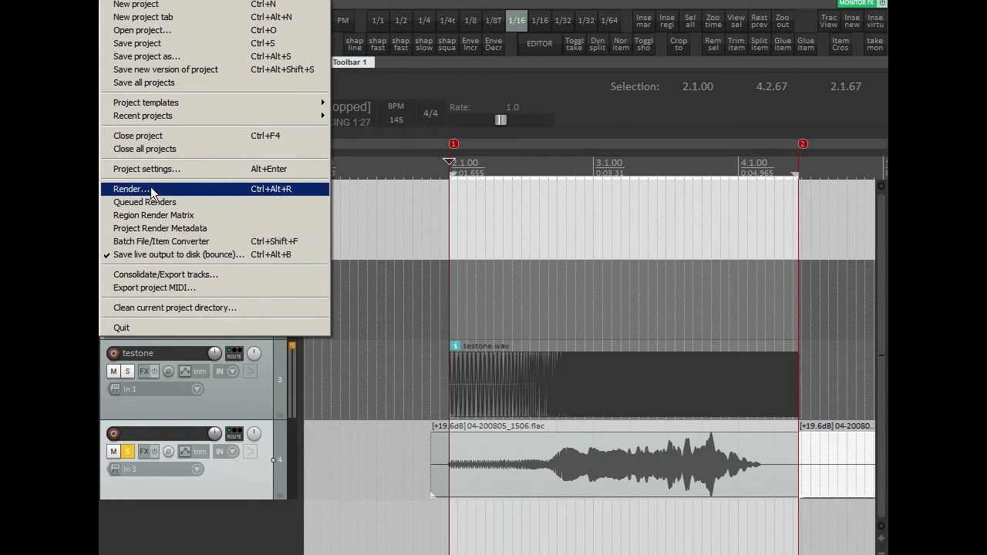
pyautogui.hotkey('ctrl', 'alt', 'r')
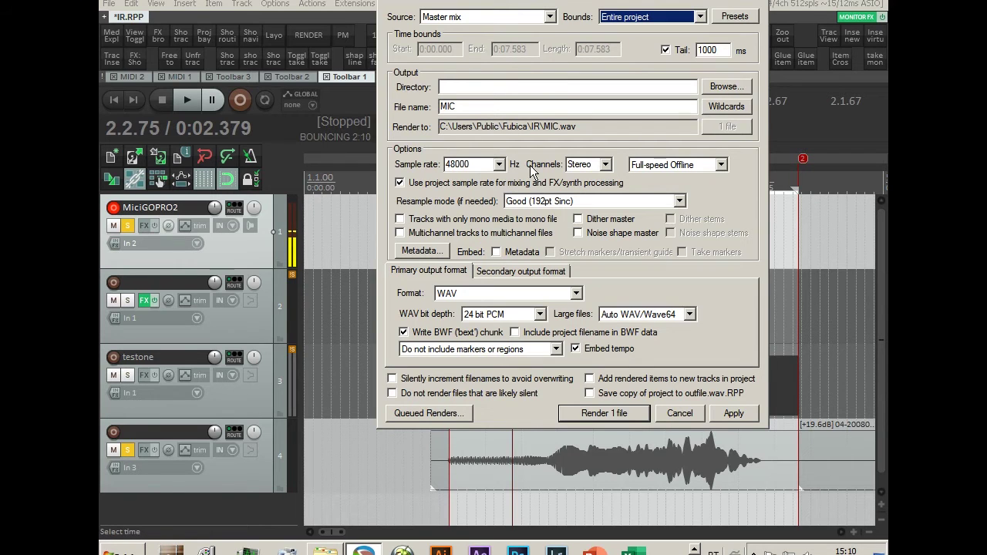
pyautogui.scroll(-1, 507, 169)
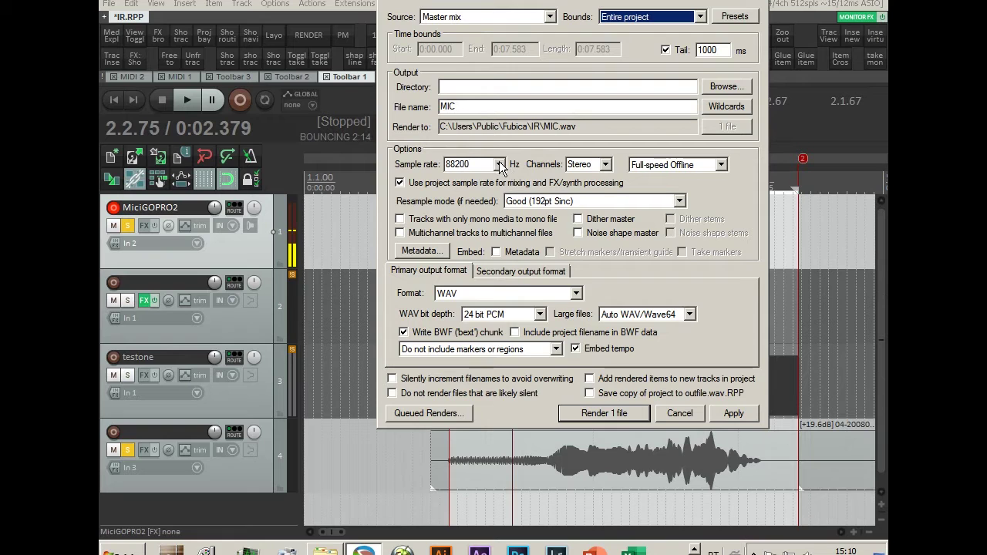
pyautogui.click(500, 165)
pyautogui.click(458, 229)
pyautogui.click(586, 164)
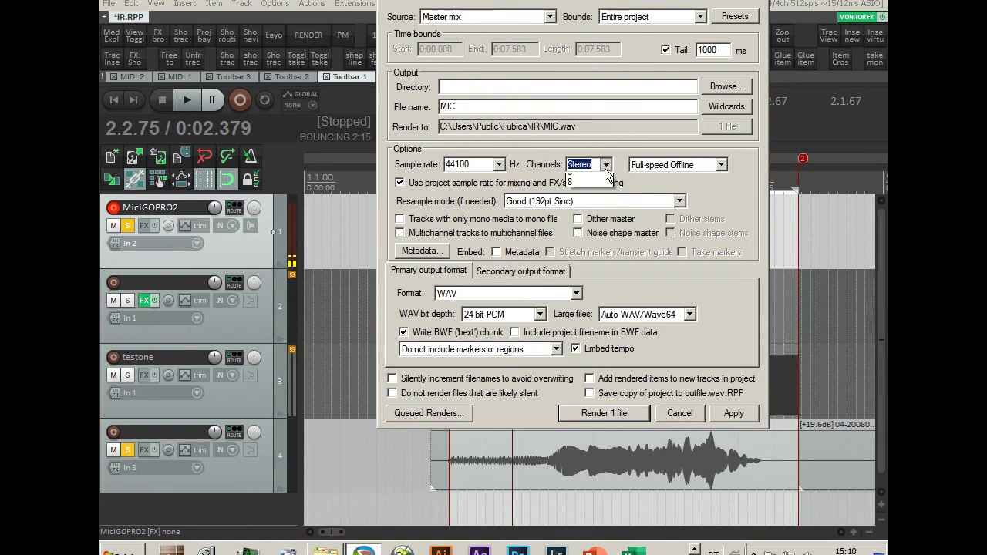
pyautogui.click(578, 179)
pyautogui.click(540, 315)
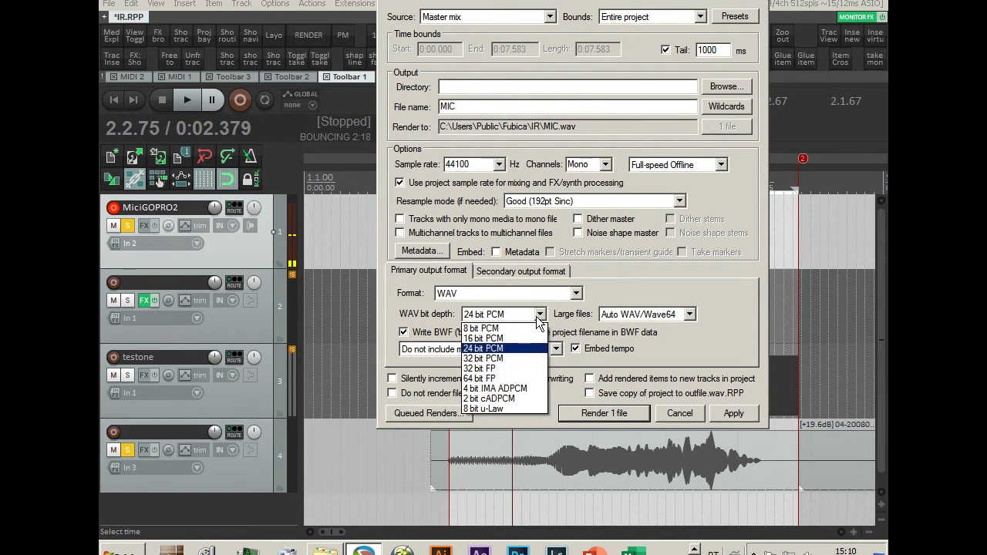
pyautogui.click(473, 359)
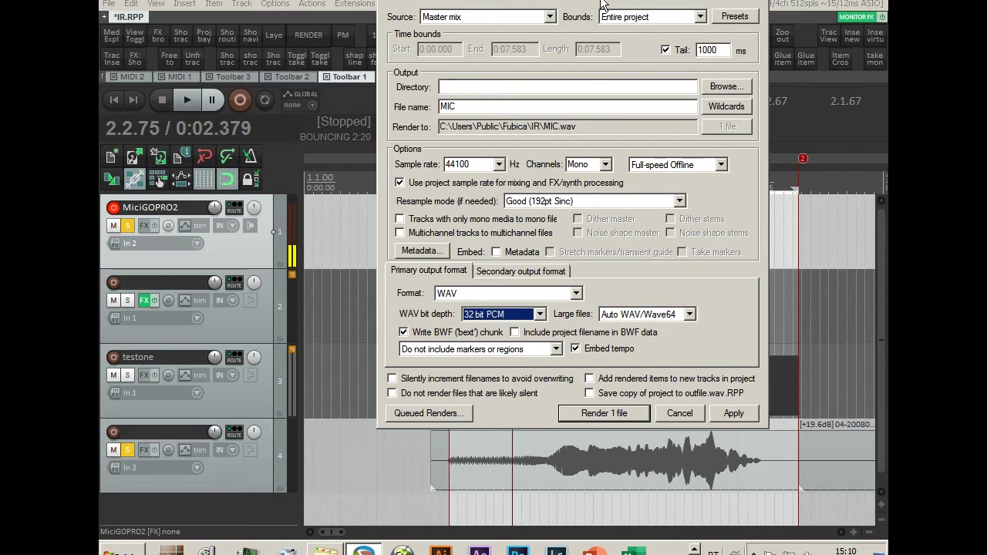
# Set the render bounds to the time selection and render the file as MIC.wav.
pyautogui.click(614, 23)
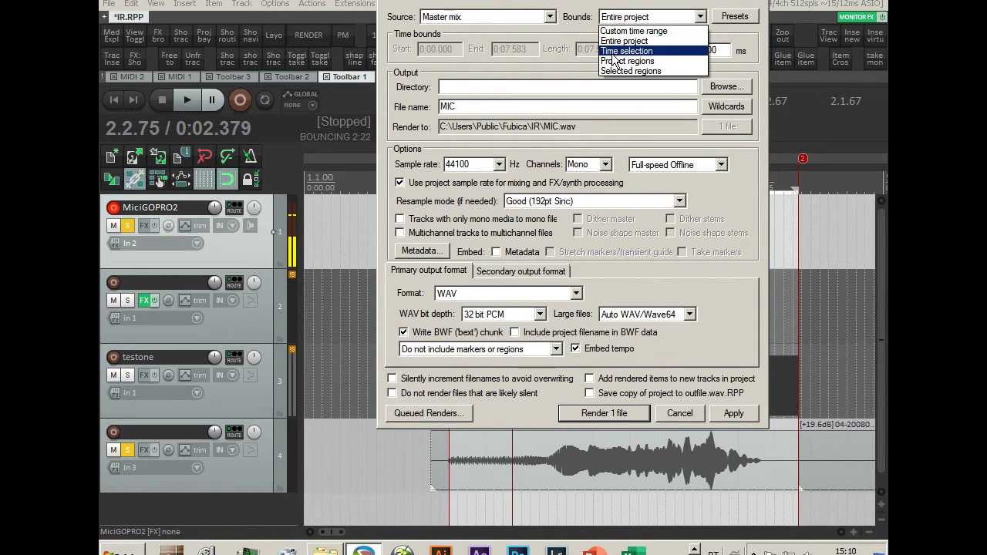
pyautogui.click(616, 48)
pyautogui.doubleClick(449, 106)
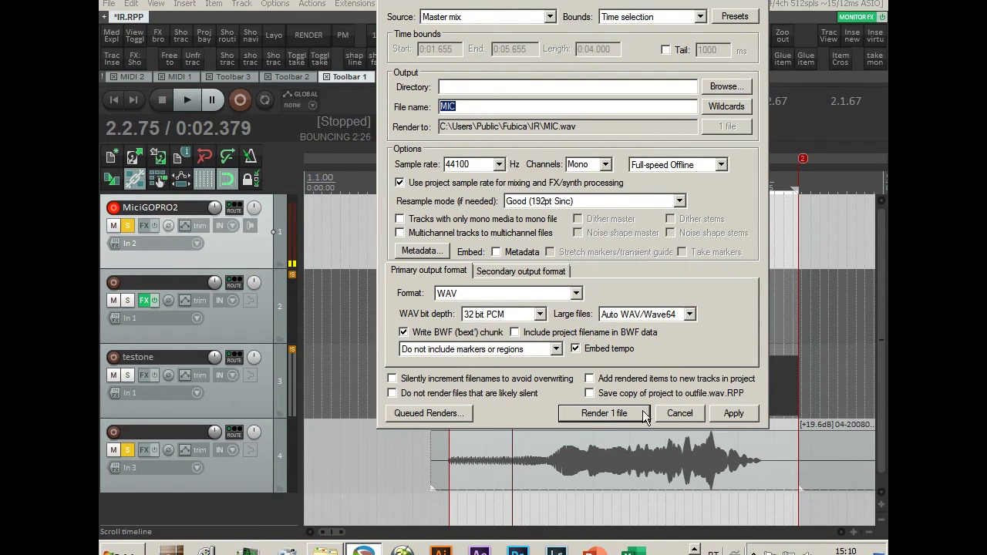
pyautogui.click(604, 413)
# Open ReaVerb on track 2, select its File generator and start the Deconvolve utility.
pyautogui.click(144, 300)
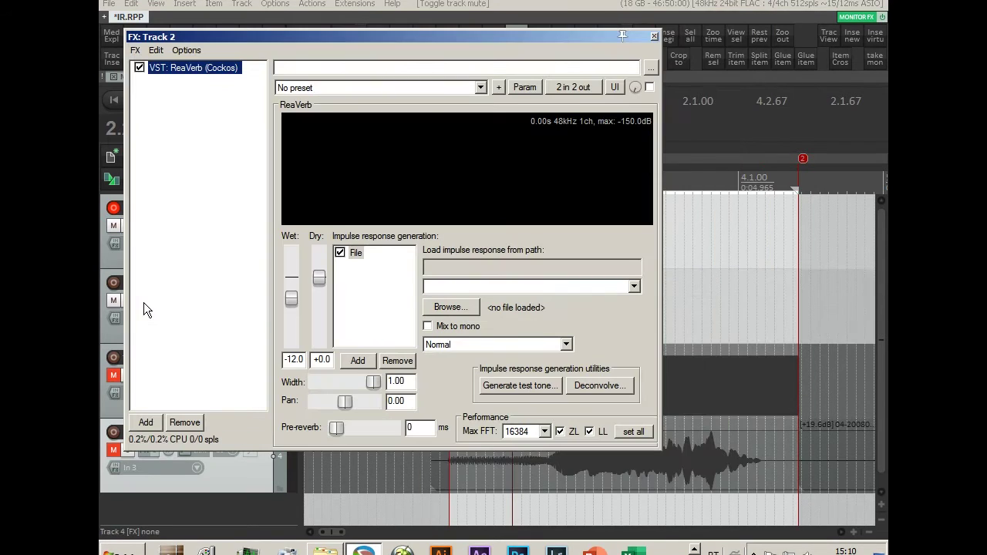
pyautogui.click(359, 251)
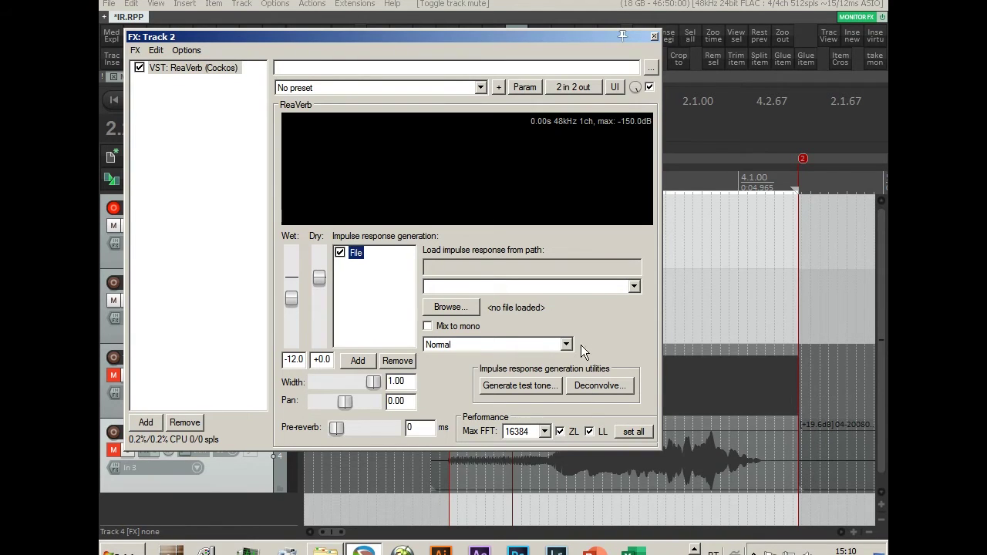
pyautogui.click(595, 388)
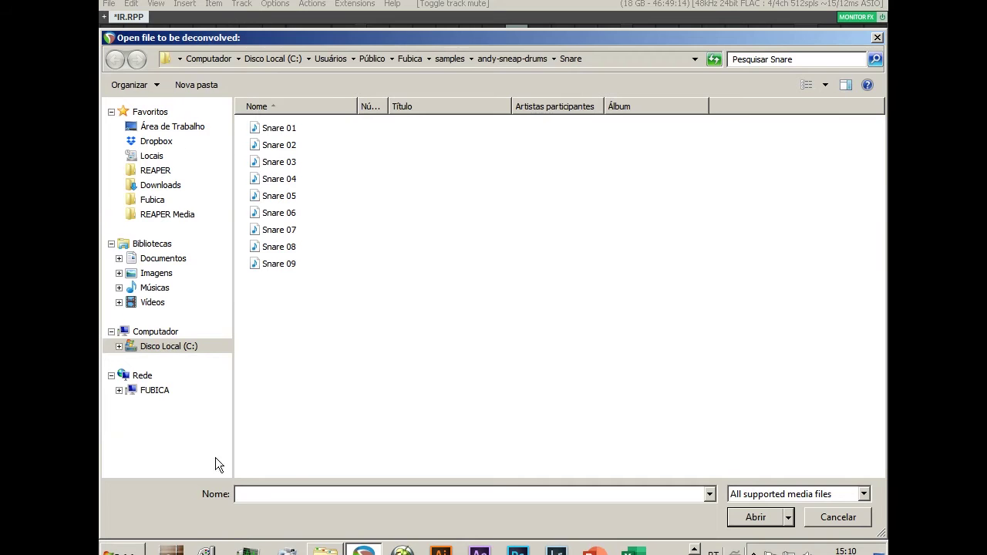
# Go to the desktop and open the Fubica folder shortcut to locate the file to be deconvolved.
pyautogui.click(176, 127)
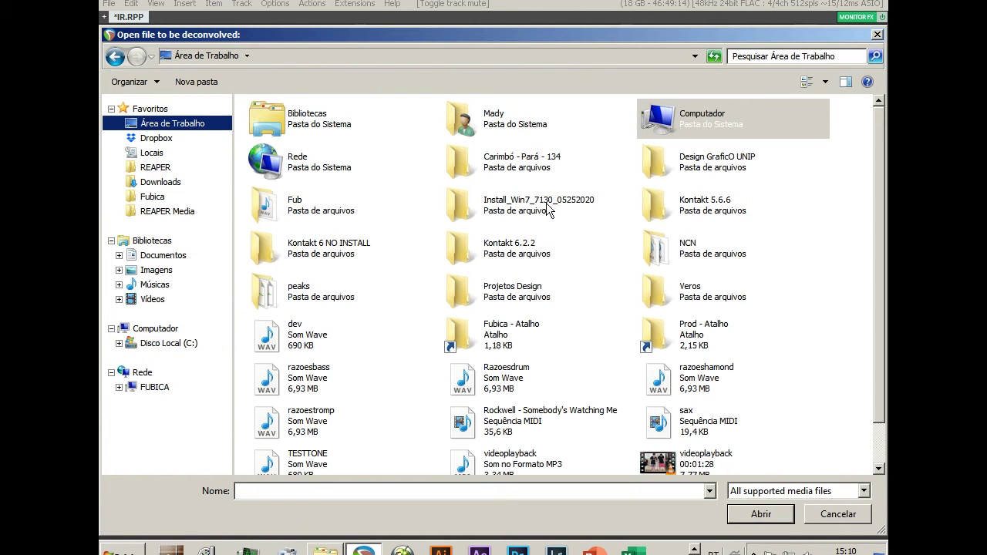
pyautogui.click(522, 152)
pyautogui.press('f')
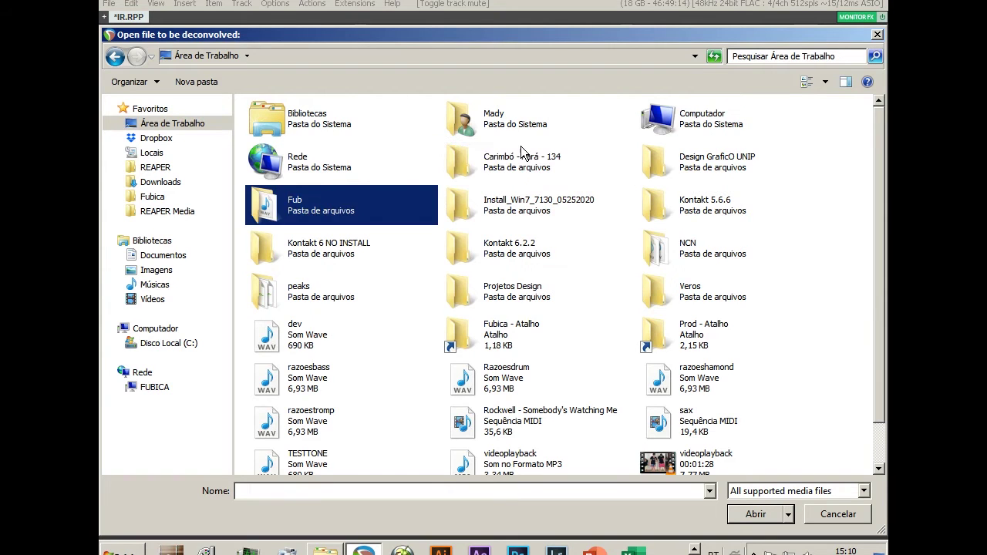
pyautogui.press('f')
pyautogui.press('Return')
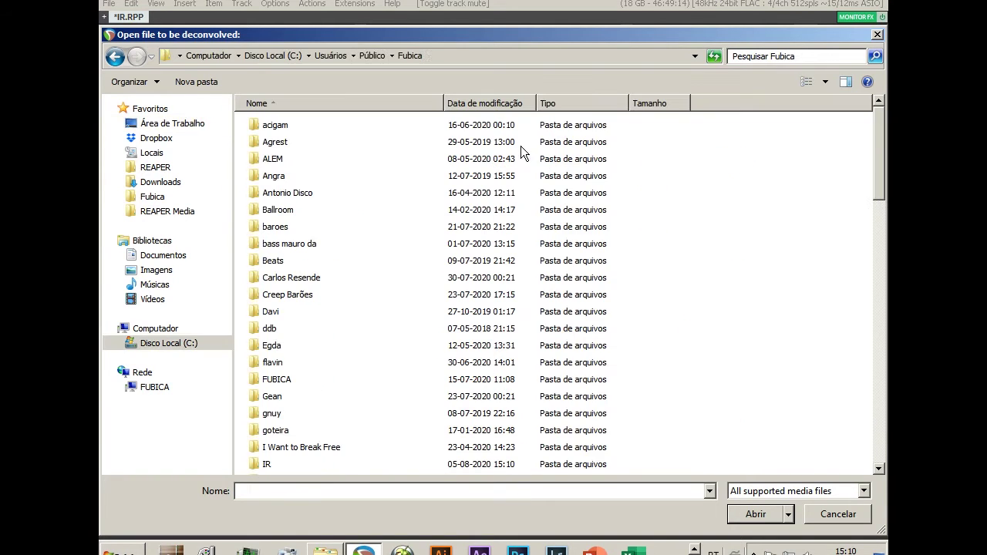
# Open the IR subfolder inside the Fubica folder.
pyautogui.click(276, 193)
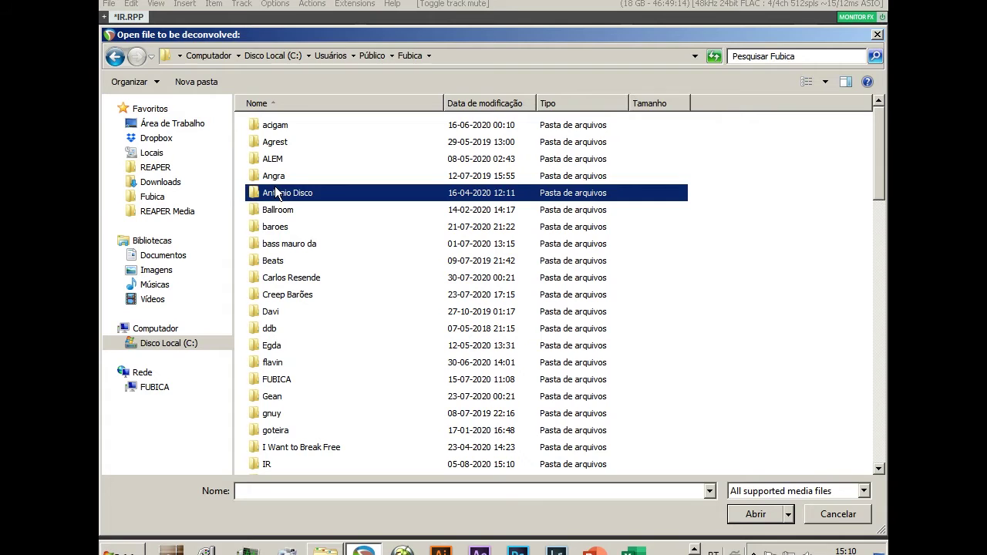
pyautogui.press('Up')
pyautogui.press('Up')
pyautogui.press('Down')
pyautogui.press('Down')
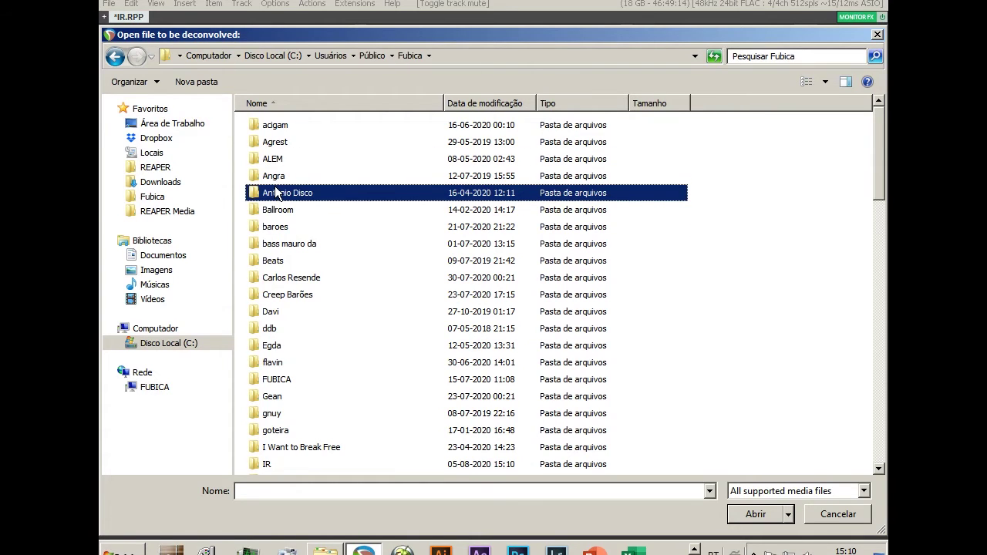
pyautogui.press('i')
pyautogui.press('Down')
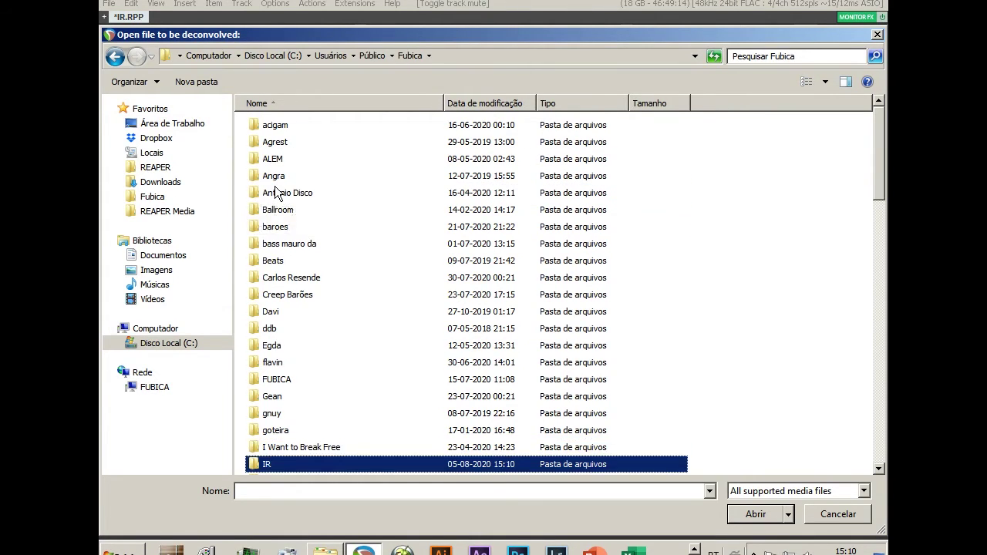
pyautogui.press('Return')
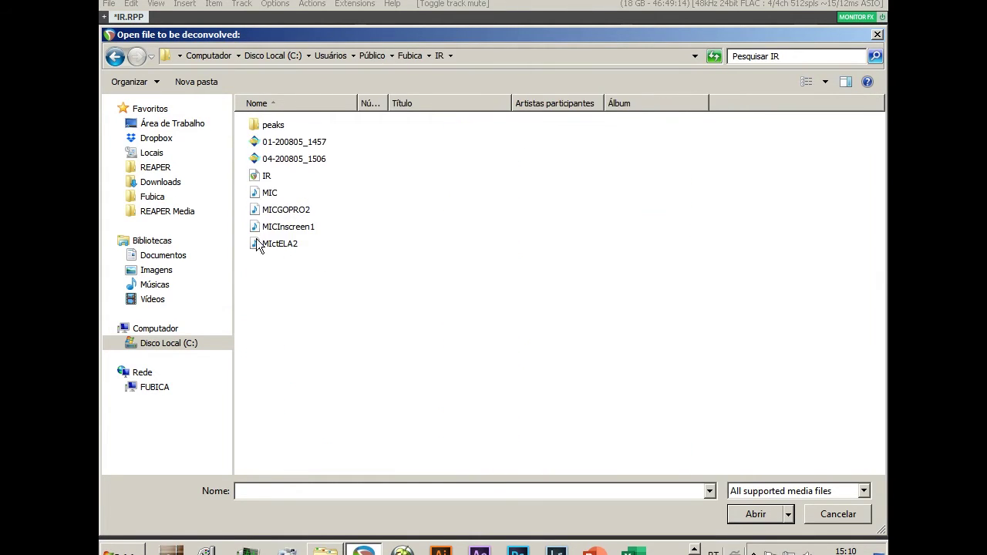
# Choose MIC as the file to be deconvolved and testone from the Fub folder as the test tone used.
pyautogui.click(264, 193)
pyautogui.click(746, 517)
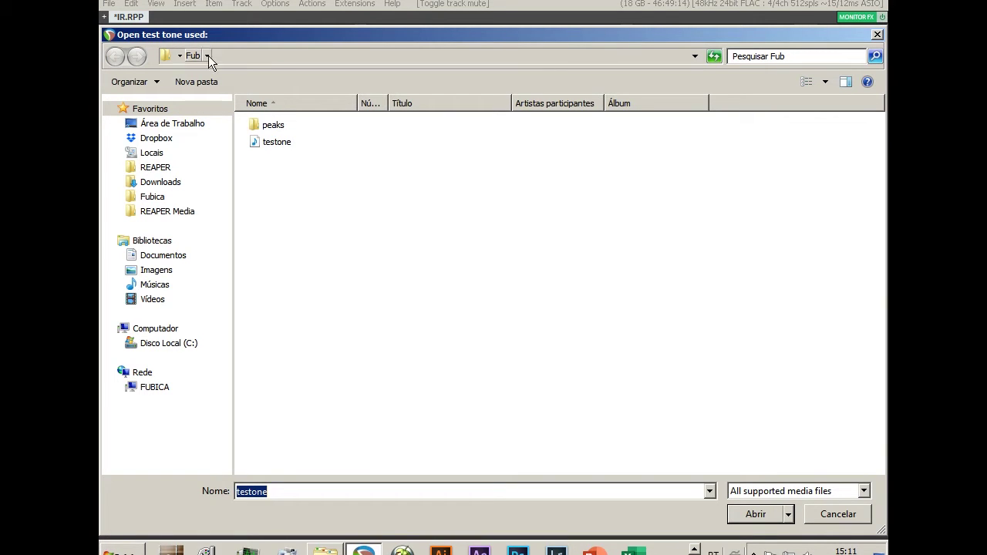
pyautogui.click(266, 143)
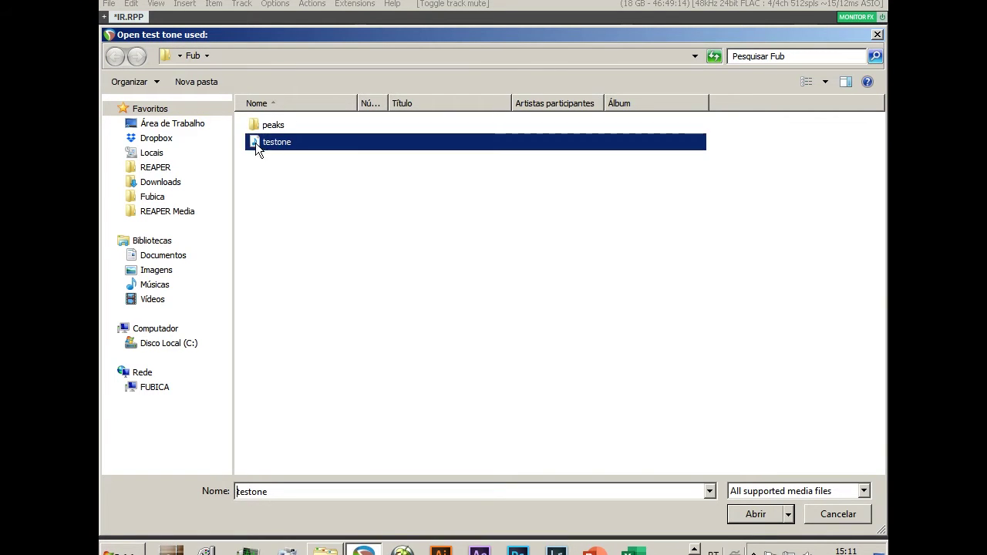
pyautogui.click(756, 514)
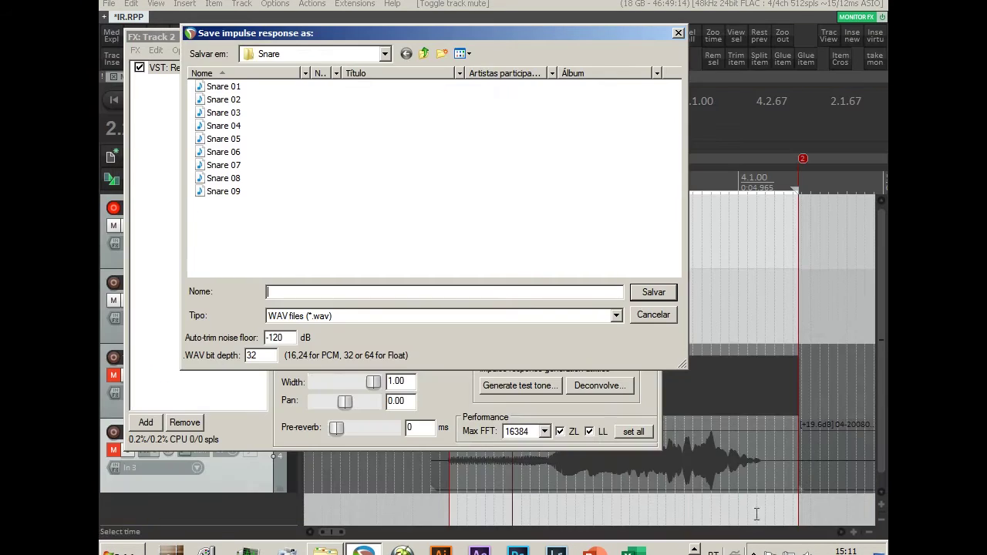
# Save the impulse response to the desktop (Área de Trabalho) as a WAV file named IMPULSE.
pyautogui.click(387, 54)
pyautogui.click(368, 68)
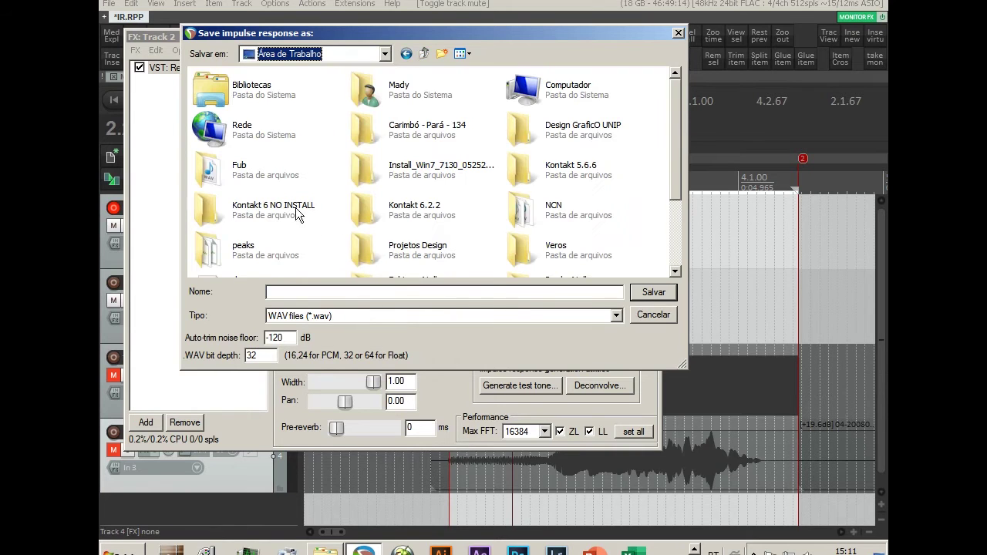
pyautogui.click(347, 292)
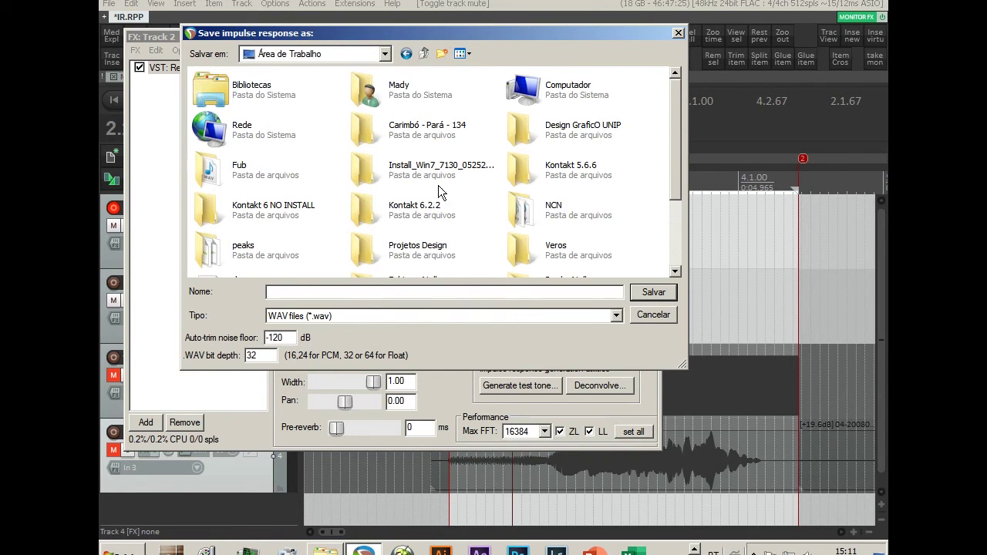
pyautogui.write('IMPULSE')
pyautogui.click(656, 295)
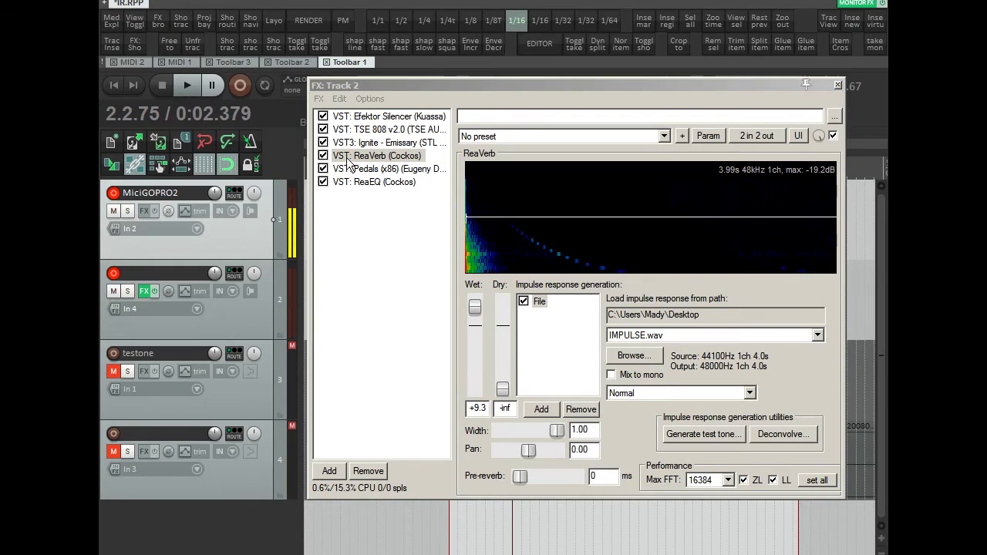
# Examine each plugin in track 2's FX chain, from Efektor Silencer through ReaEQ, and return to the Ignite Emissary amp.
pyautogui.moveTo(398, 85); pyautogui.dragTo(240, 73)
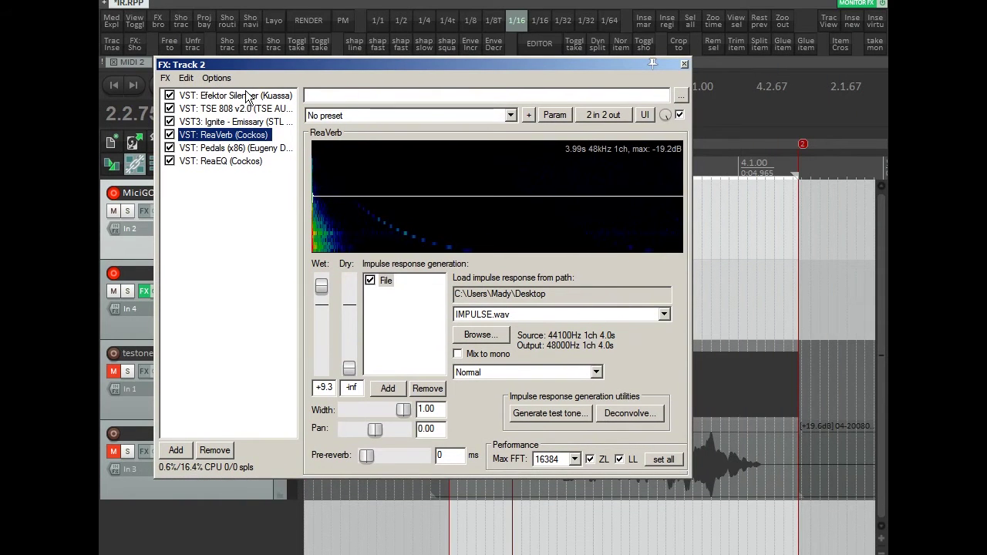
pyautogui.click(244, 95)
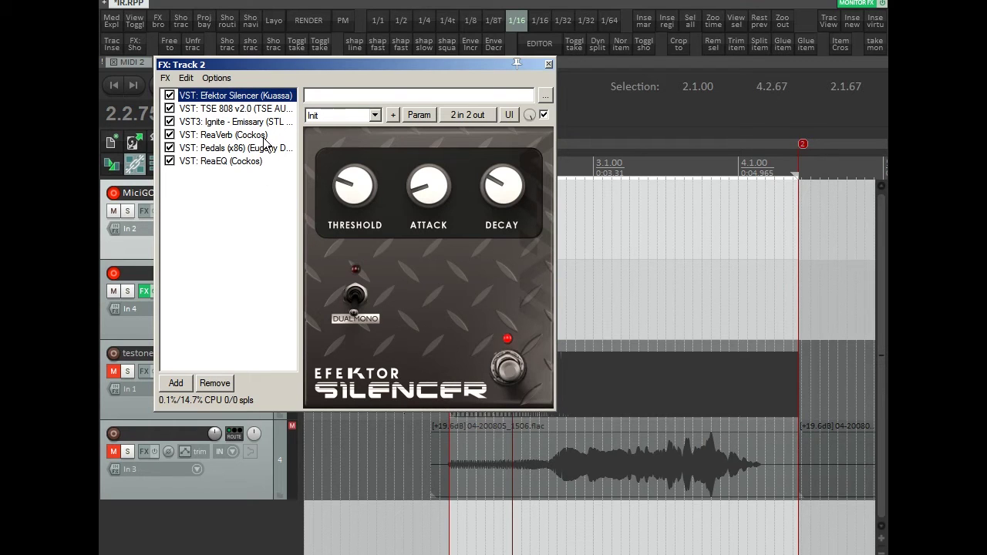
pyautogui.moveTo(281, 60); pyautogui.dragTo(309, 55)
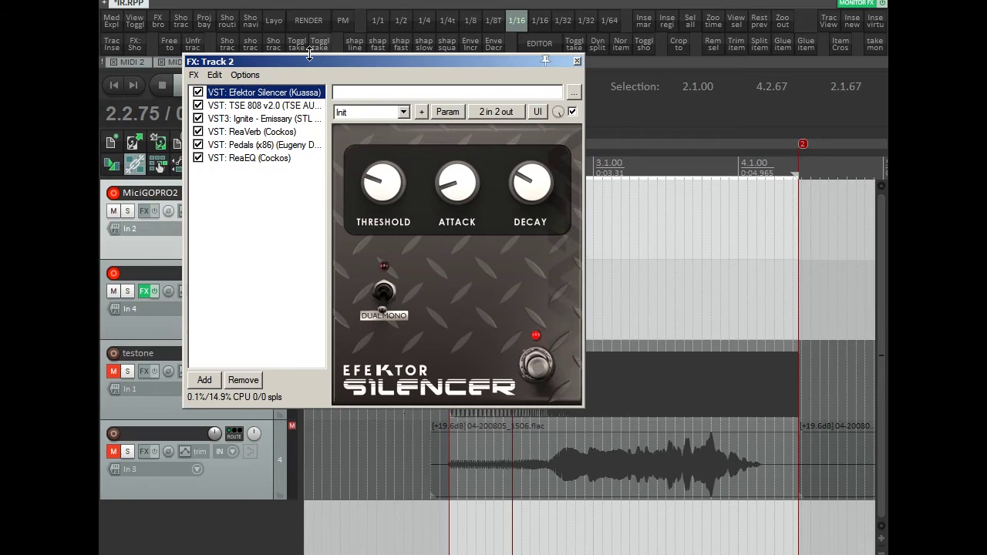
pyautogui.click(228, 106)
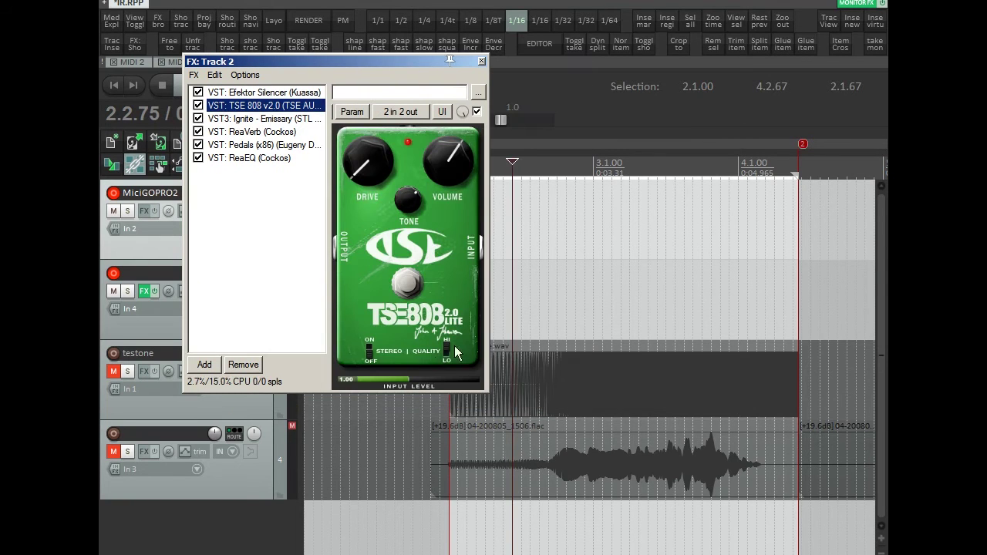
pyautogui.click(229, 119)
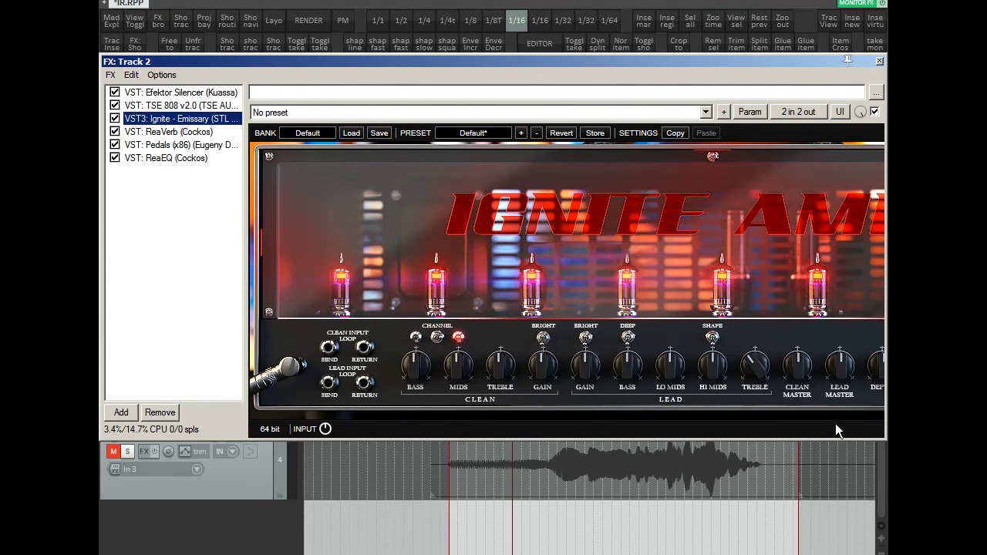
pyautogui.click(144, 133)
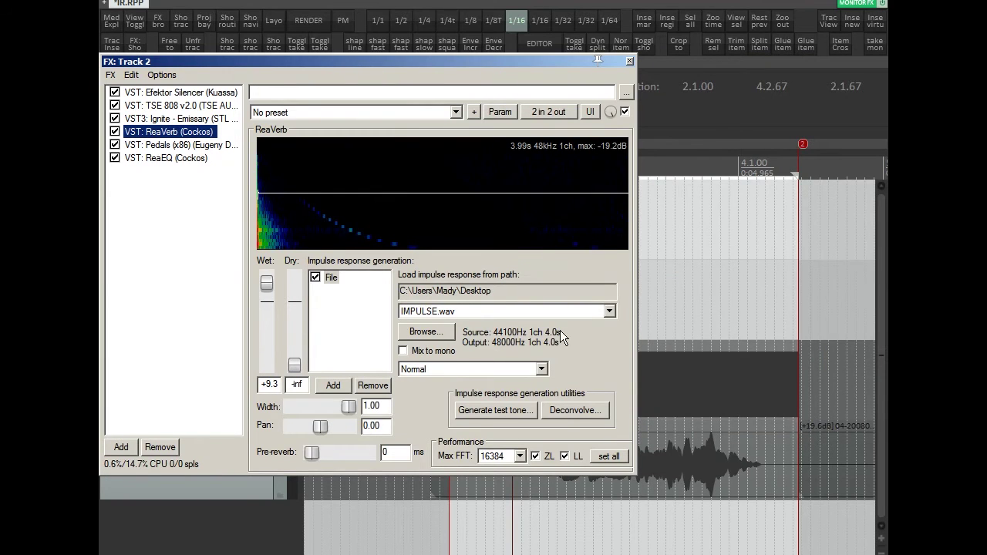
pyautogui.click(174, 147)
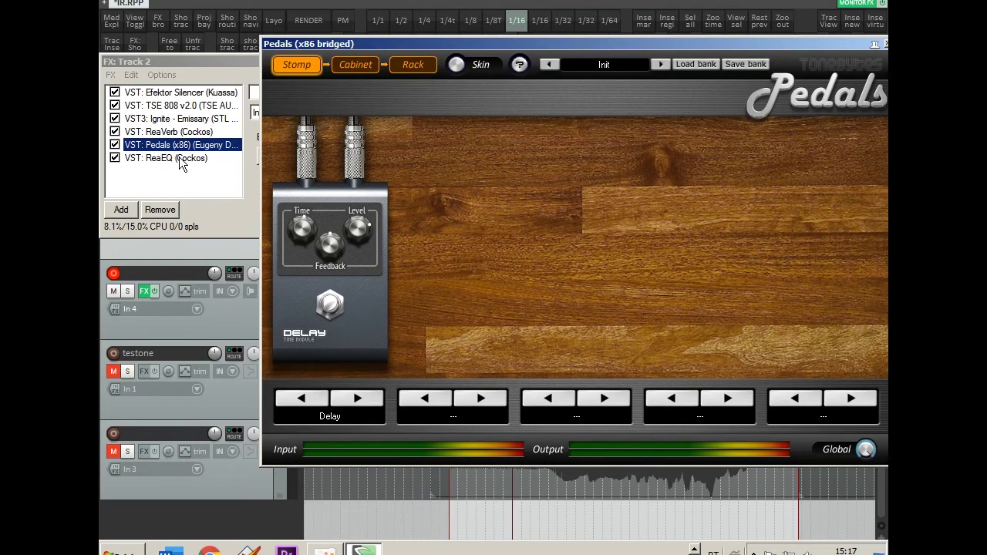
pyautogui.click(183, 158)
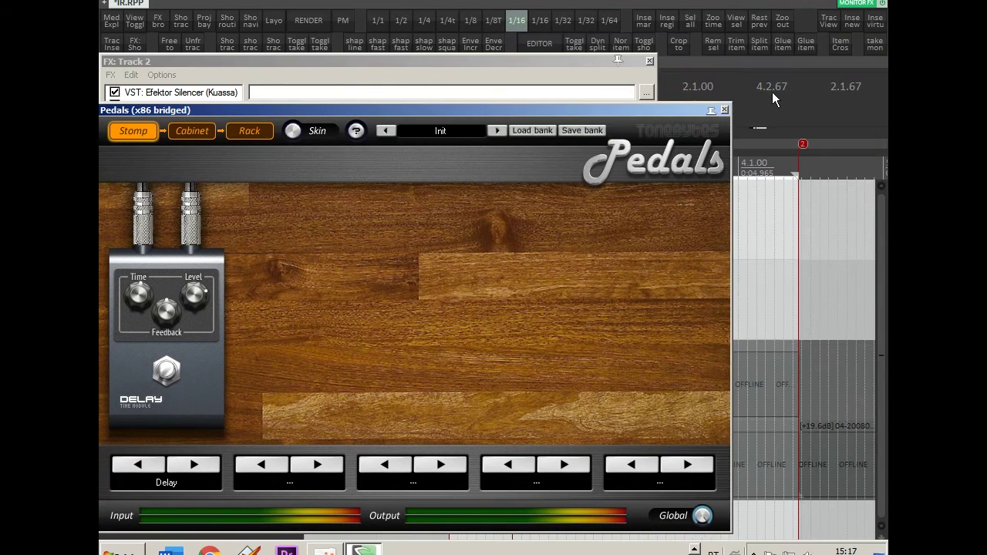
pyautogui.click(724, 110)
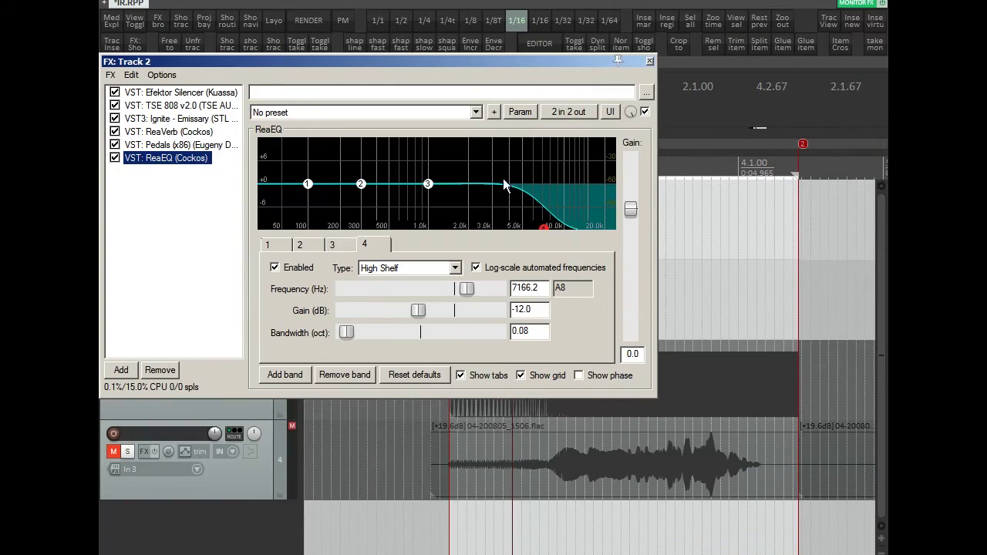
pyautogui.click(199, 120)
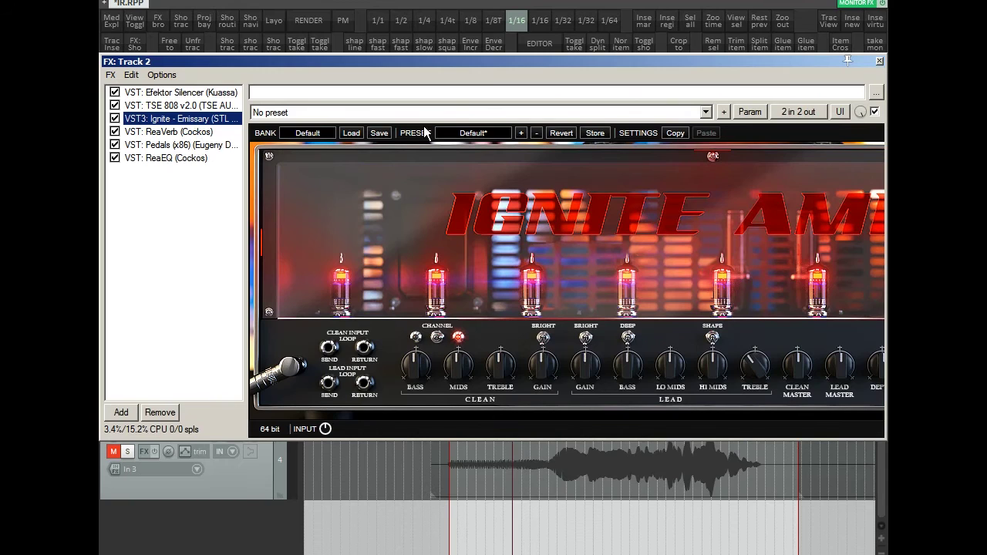